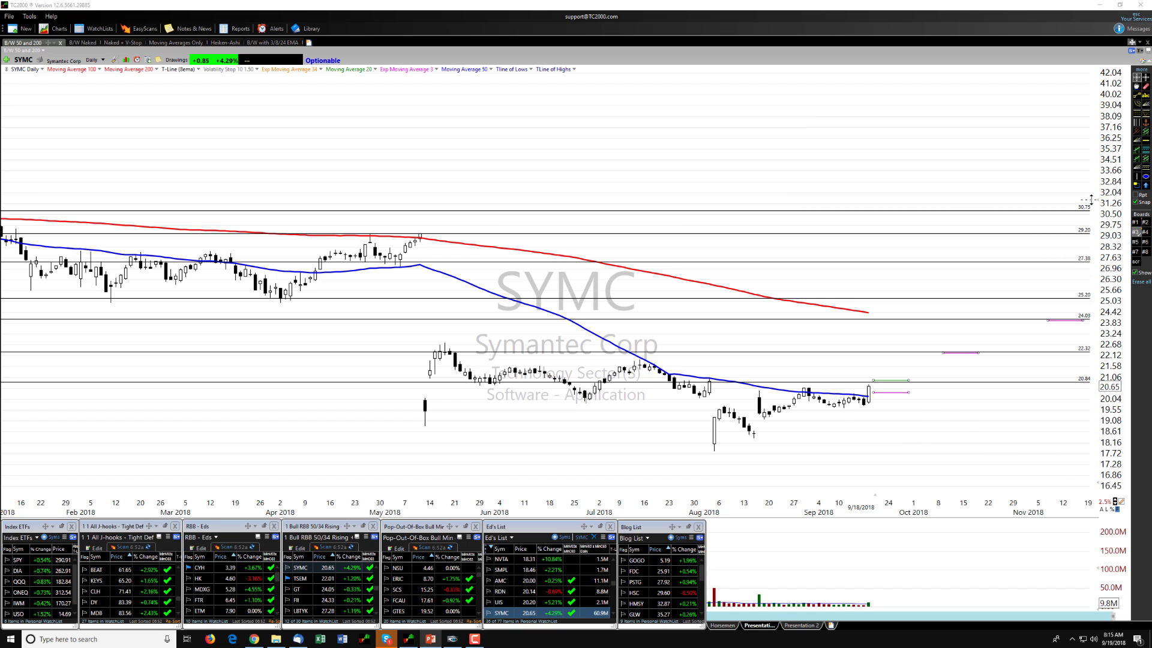
Recolour the magenta price line beside the latest candle red and show SYMC on weekly bars.
{"action": "left_click_drag", "start_coordinate": [1091, 202], "coordinate": [1081, 121]}
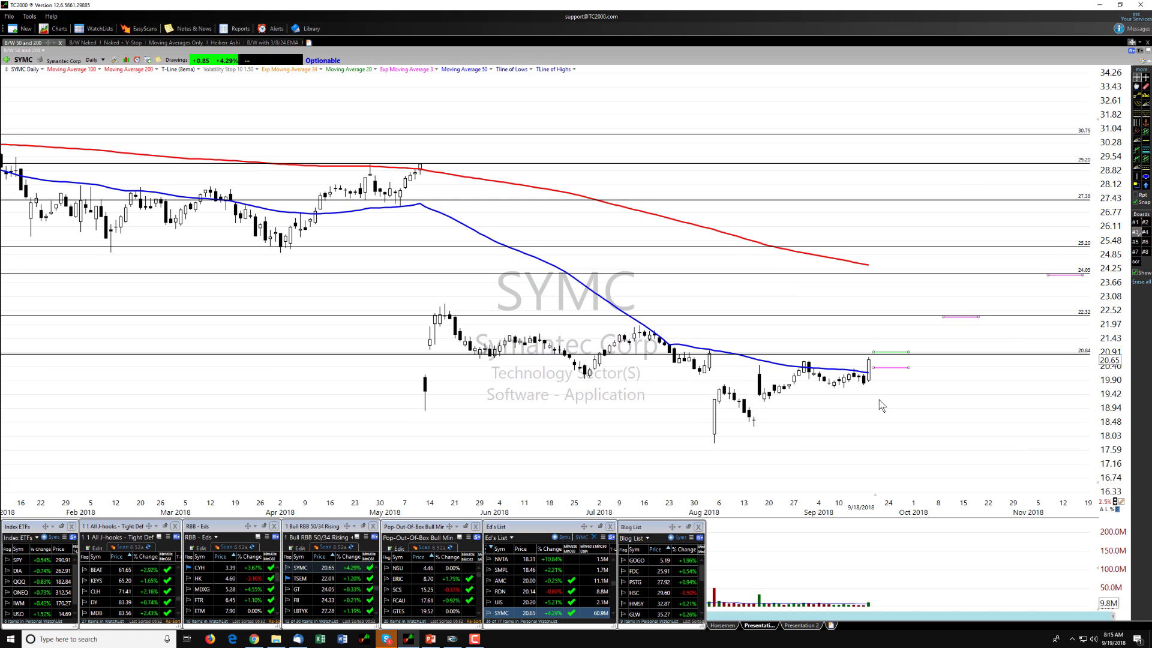
{"action": "right_click", "coordinate": [891, 368]}
{"action": "left_click", "coordinate": [926, 378]}
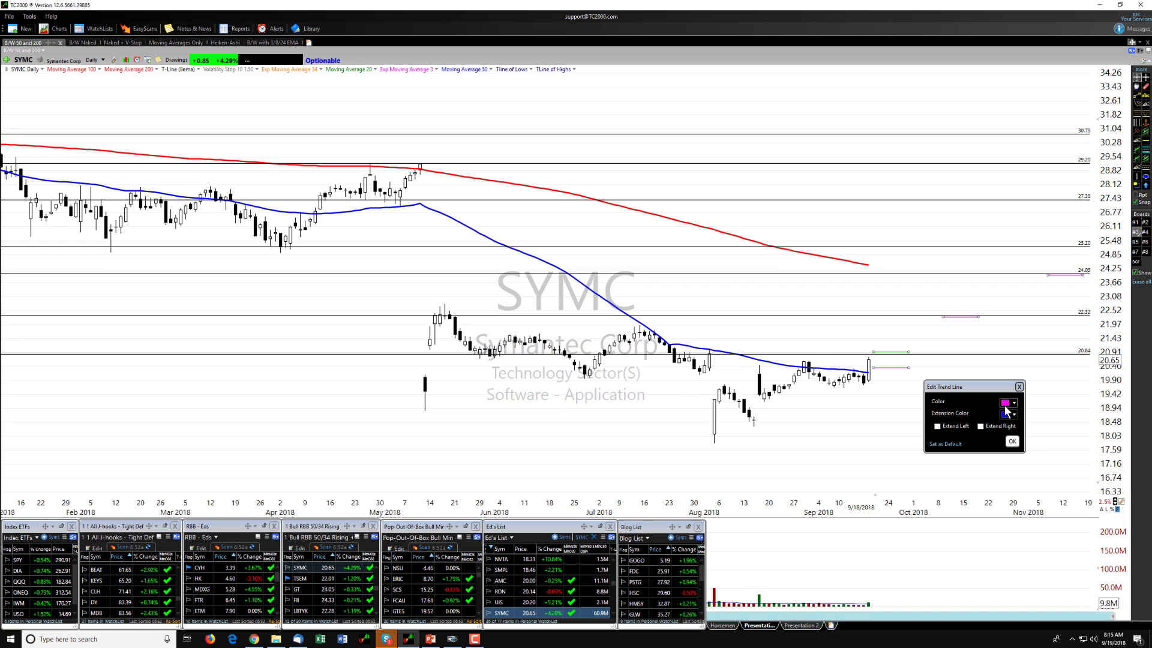
{"action": "left_click", "coordinate": [1014, 402]}
{"action": "left_click", "coordinate": [1020, 460]}
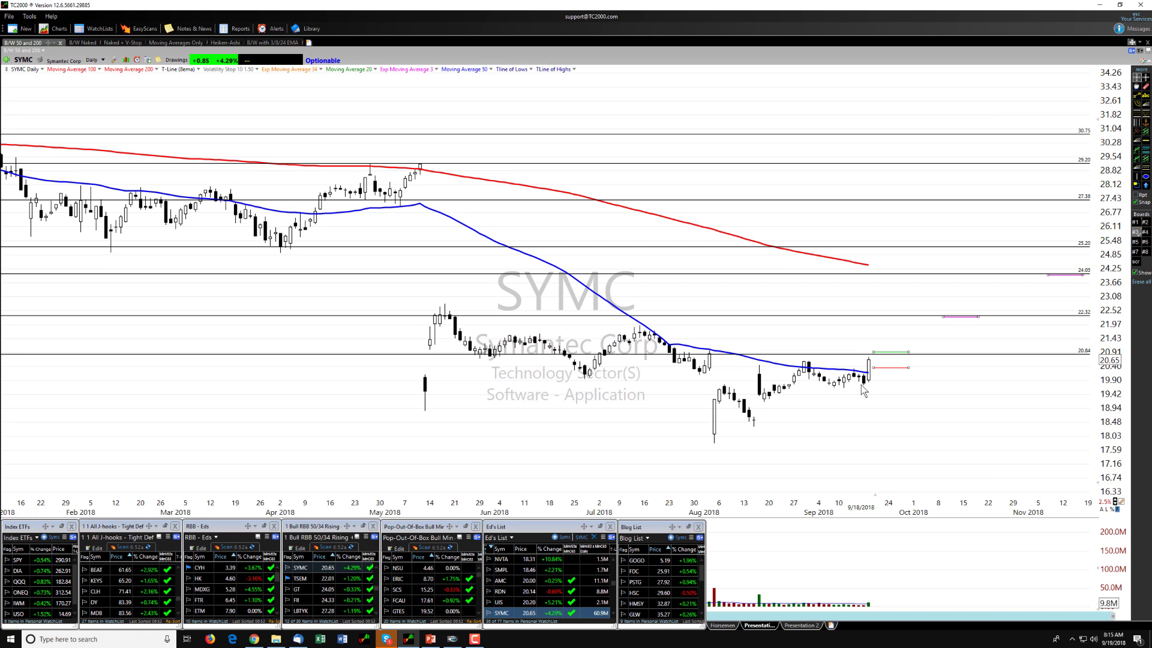
{"action": "key", "text": "w"}
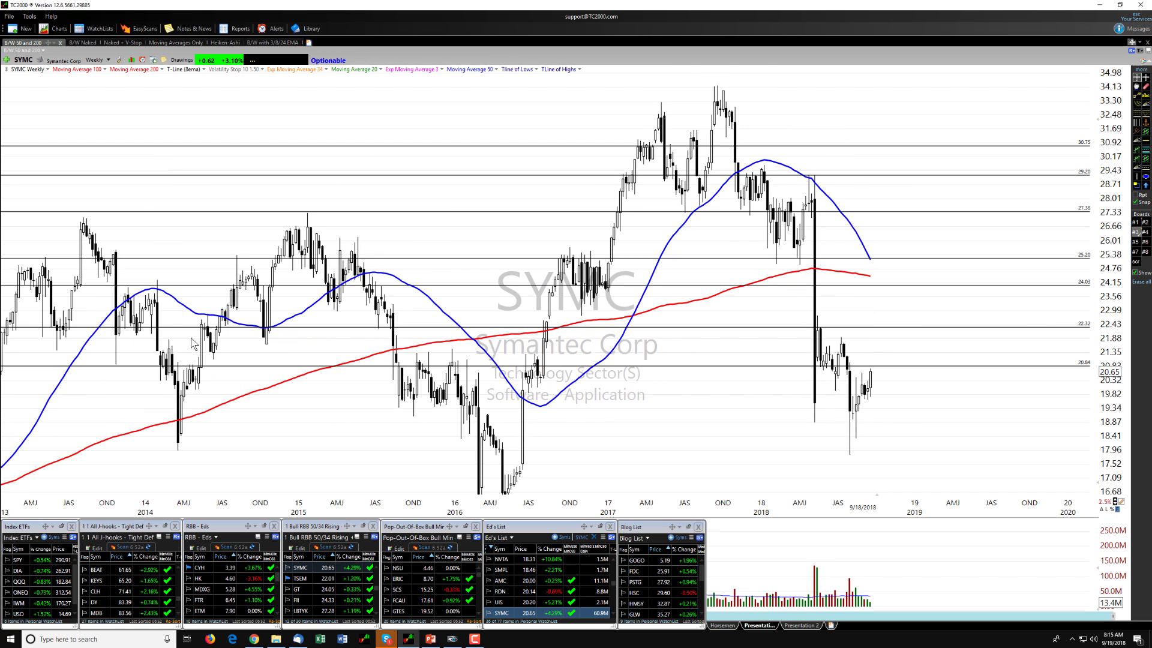
Zoom the weekly chart, select the 20.84 price line, and return SYMC to daily bars.
{"action": "scroll", "coordinate": [63, 335], "scroll_direction": "down", "scroll_amount": 2}
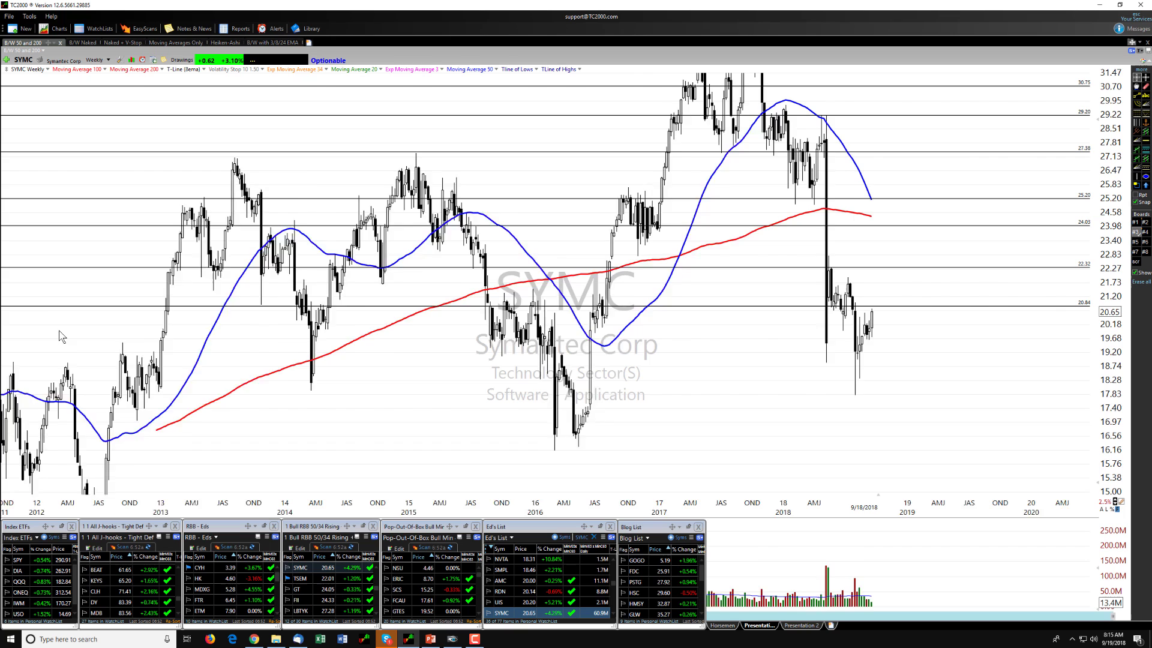
{"action": "scroll", "coordinate": [63, 335], "scroll_direction": "down", "scroll_amount": 2}
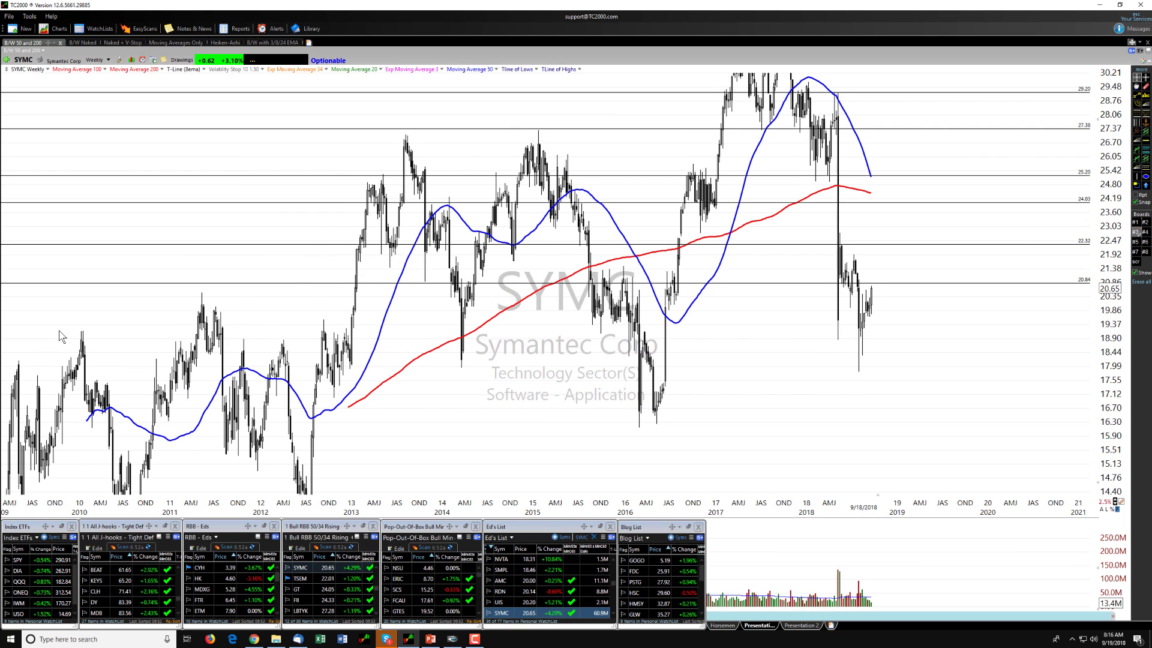
{"action": "scroll", "coordinate": [192, 366], "scroll_direction": "up", "scroll_amount": 2}
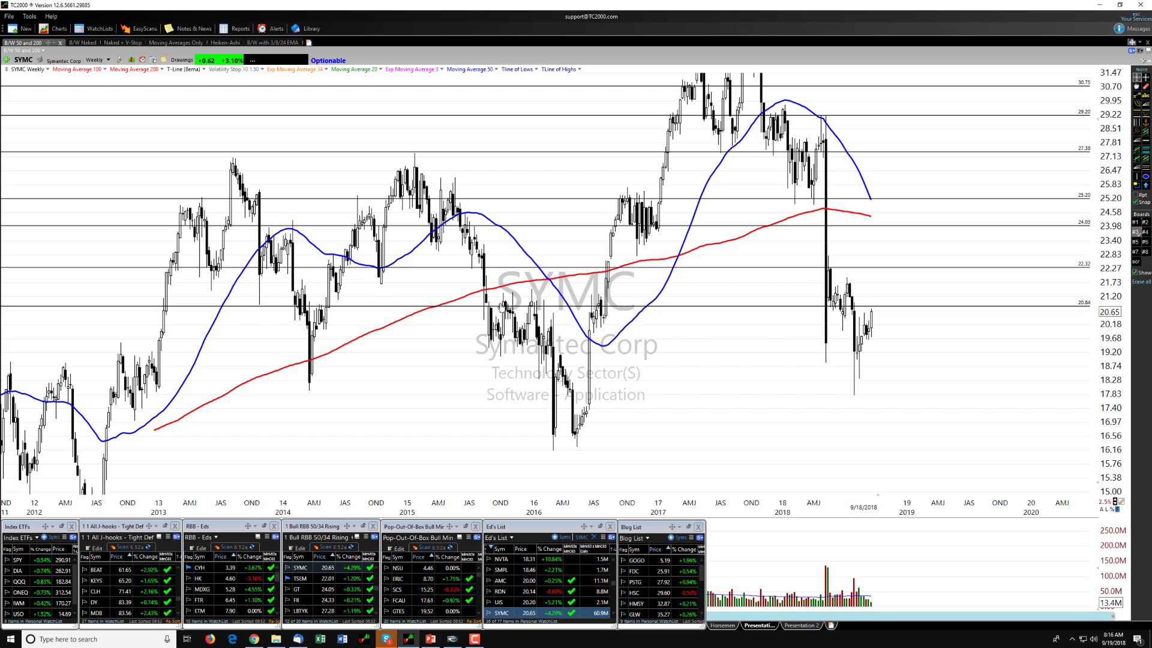
{"action": "left_click", "coordinate": [502, 307]}
{"action": "mouse_move", "coordinate": [560, 230]}
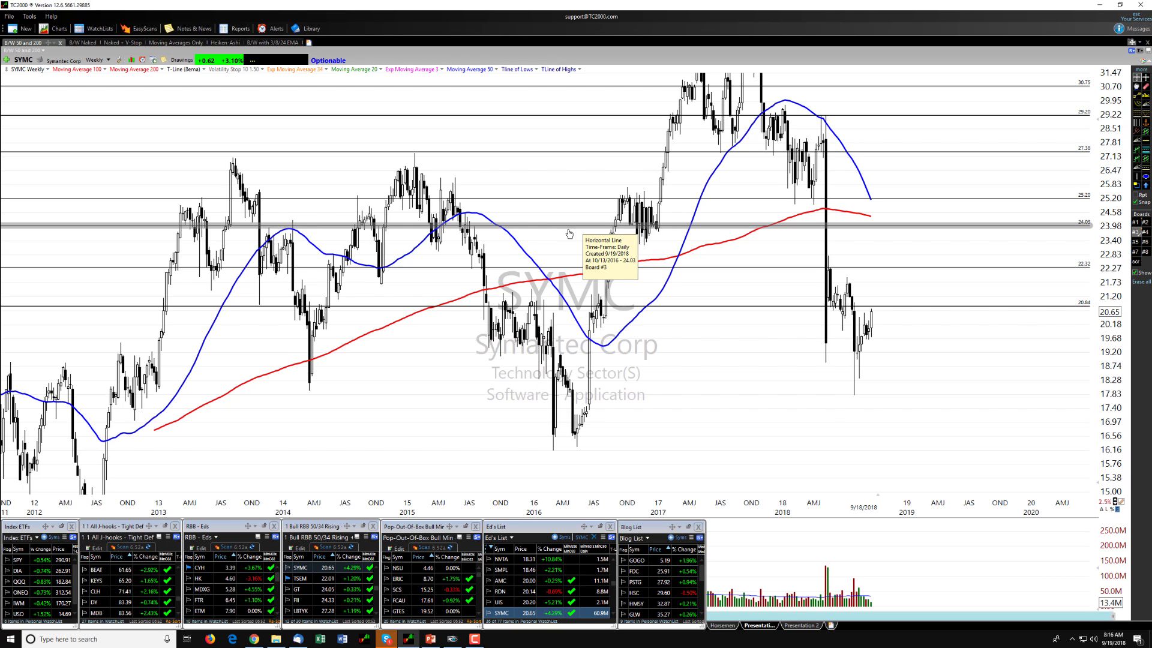
{"action": "key", "text": "d"}
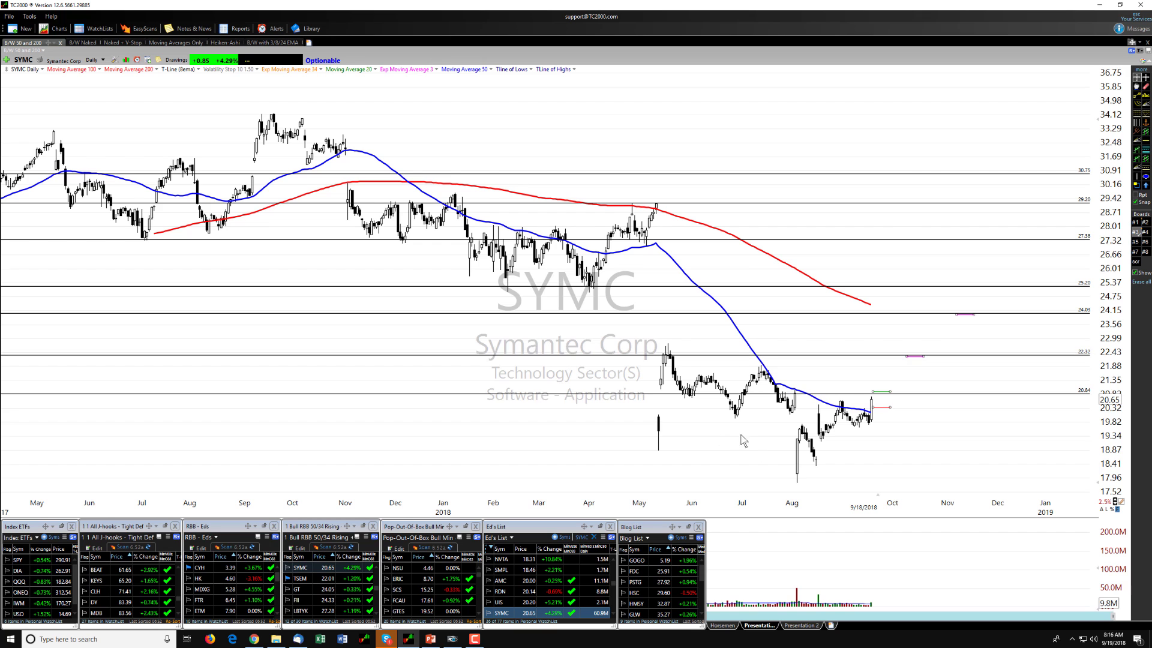
{"action": "scroll", "coordinate": [724, 427], "scroll_direction": "up", "scroll_amount": 3}
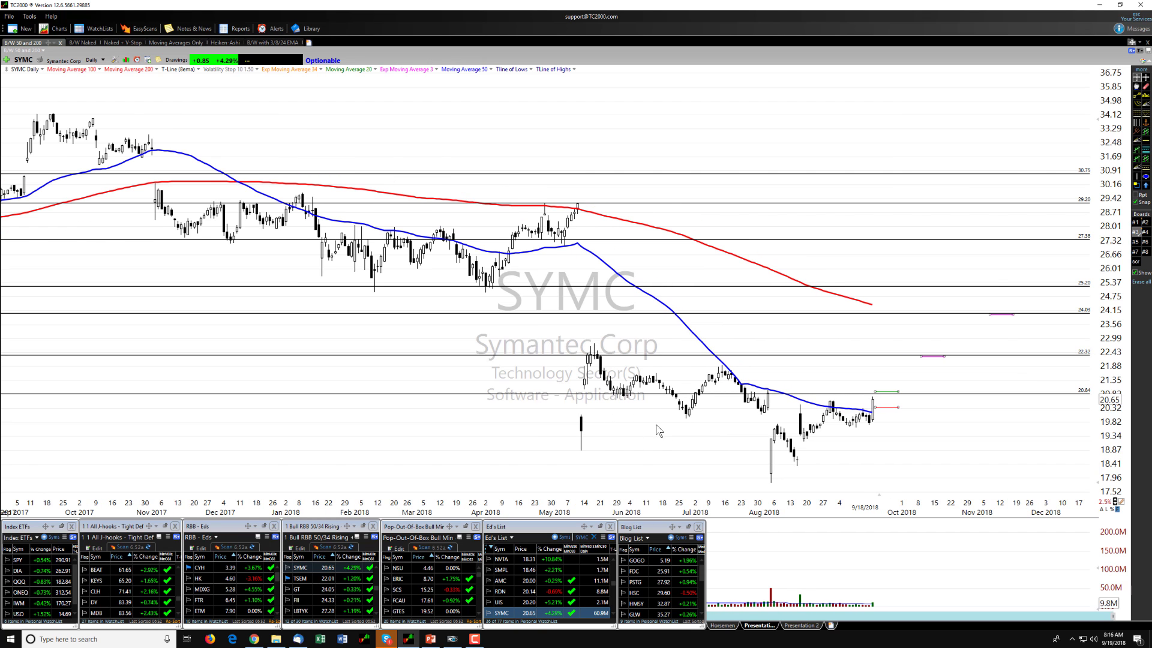
Add a new planned trade for ticker SYMC using the 1 Entry + 2 Exit template.
{"action": "left_click", "coordinate": [452, 618]}
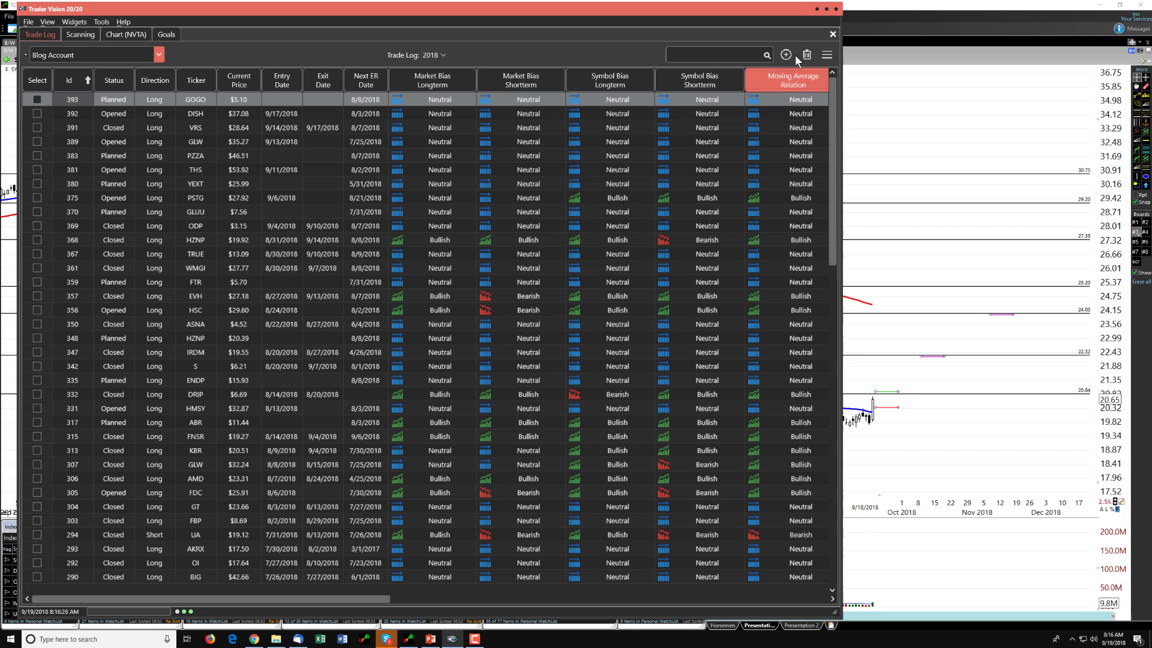
{"action": "left_click", "coordinate": [787, 54]}
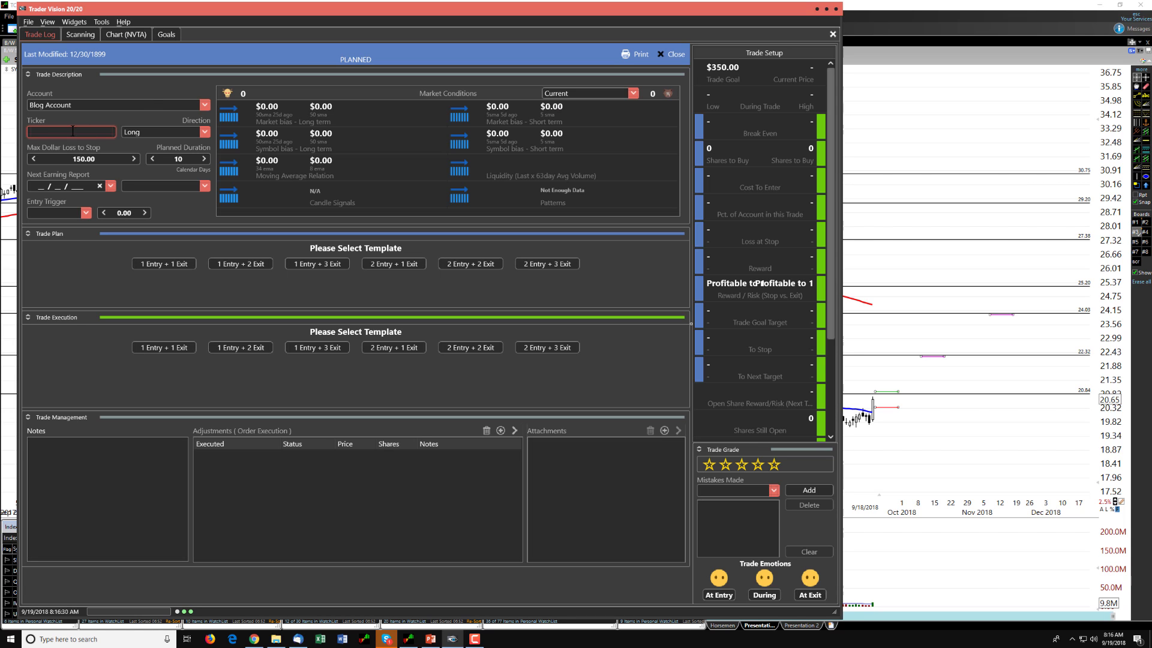
{"action": "type", "text": "SYMC"}
{"action": "key", "text": "Tab"}
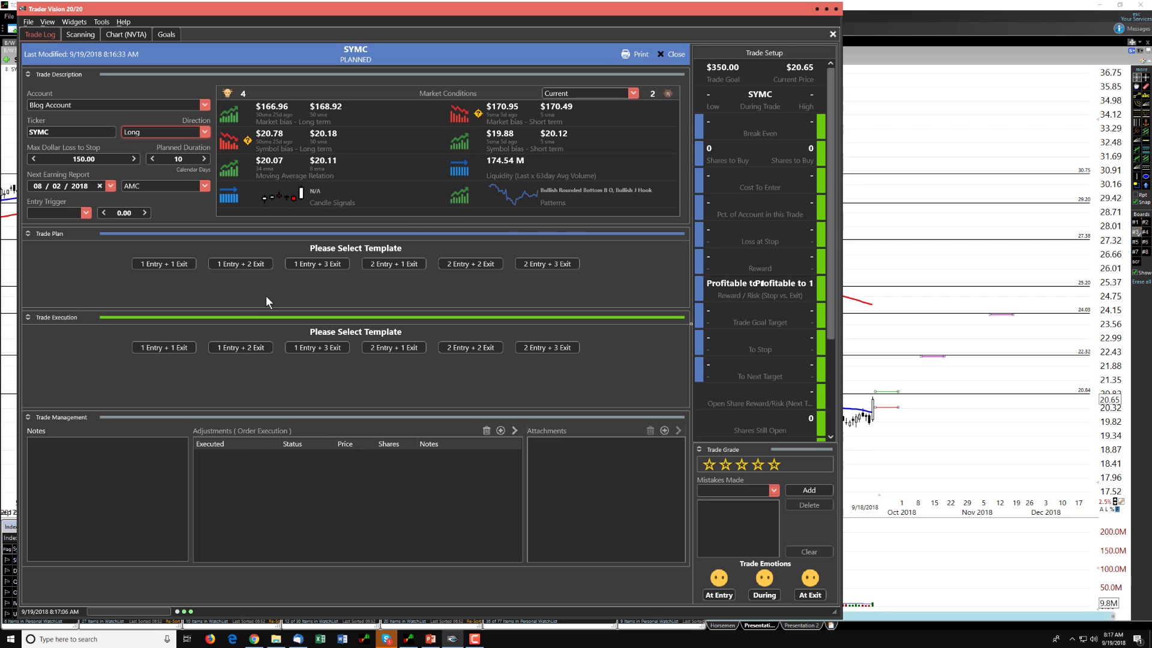
{"action": "left_click", "coordinate": [236, 262]}
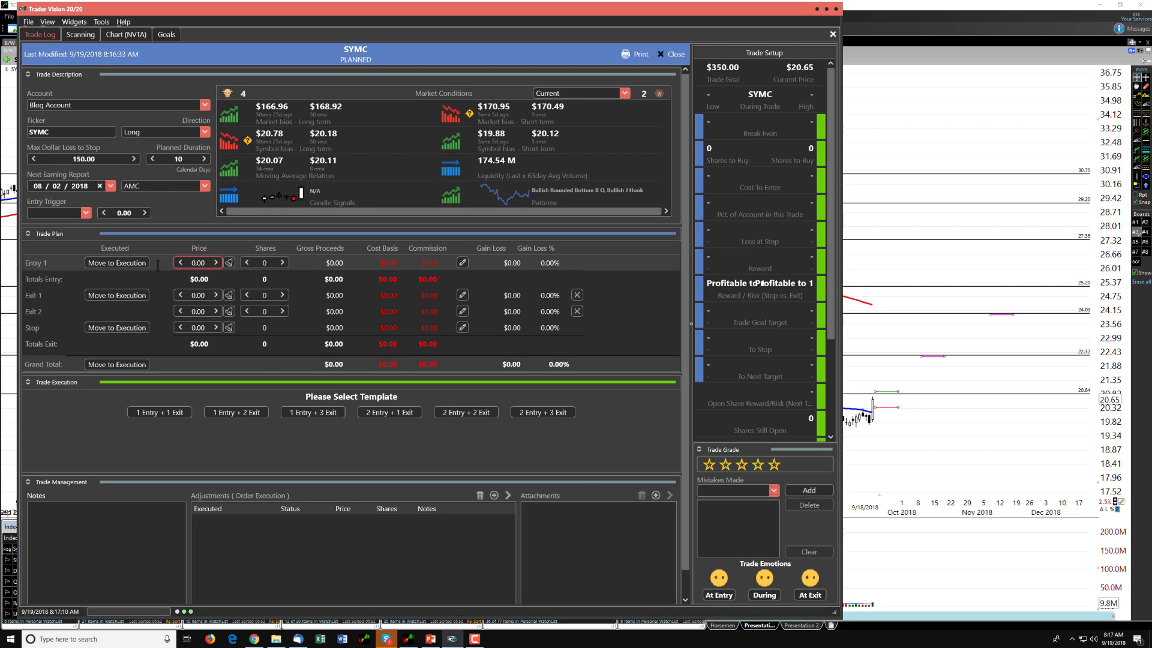
Enter entry price 20.85, stop 20.35 and first target 22.30 in the SYMC plan.
{"action": "left_click", "coordinate": [203, 264]}
{"action": "type", "text": "20.85"}
{"action": "left_click", "coordinate": [196, 328]}
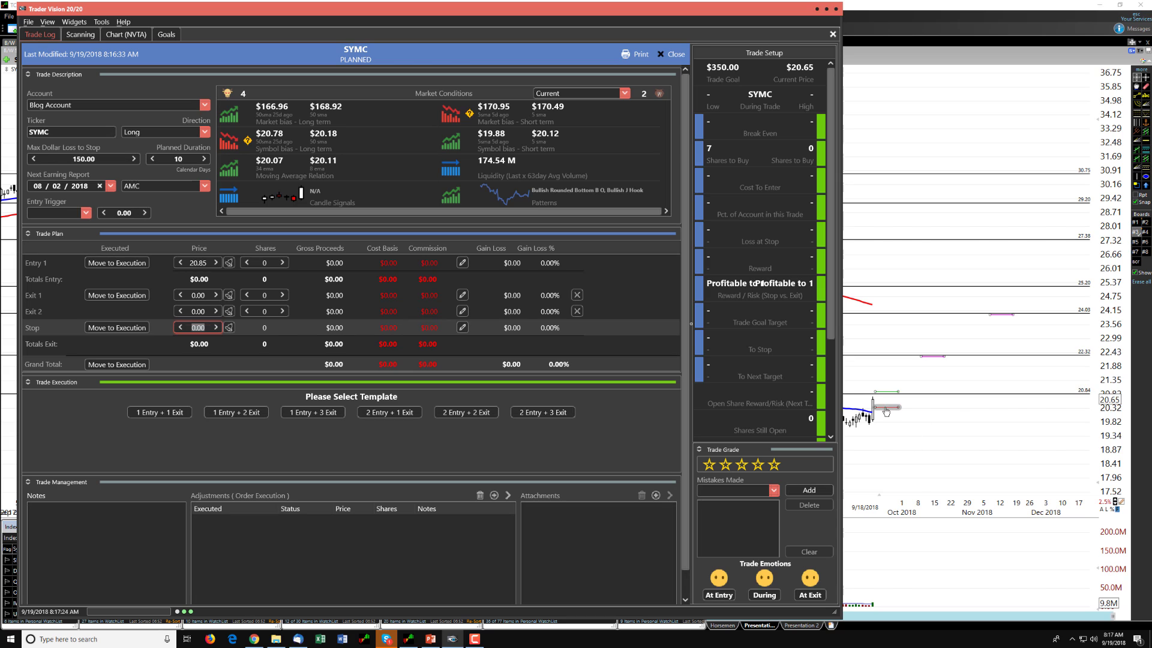
{"action": "mouse_move", "coordinate": [887, 411]}
{"action": "type", "text": "20.35"}
{"action": "left_click", "coordinate": [204, 295]}
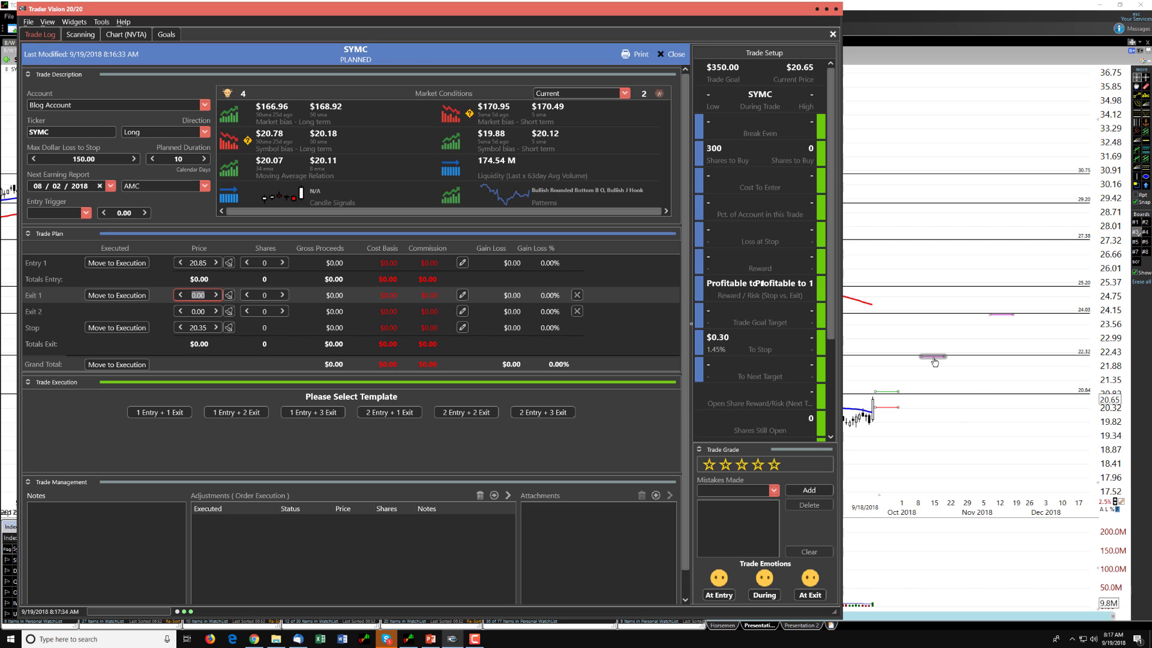
{"action": "mouse_move", "coordinate": [935, 362]}
{"action": "type", "text": "22.3"}
{"action": "key", "text": "Tab"}
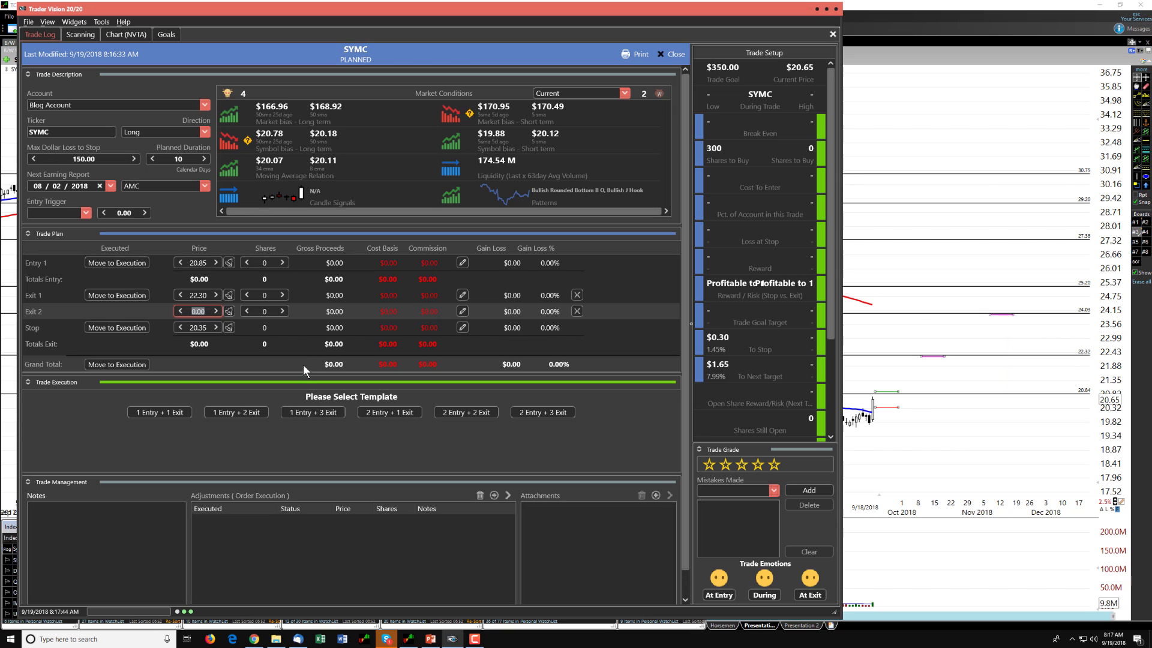
Set the second target to 24.00 and the entry to 200 shares, correcting an initial 300.
{"action": "type", "text": "24"}
{"action": "left_click", "coordinate": [264, 263]}
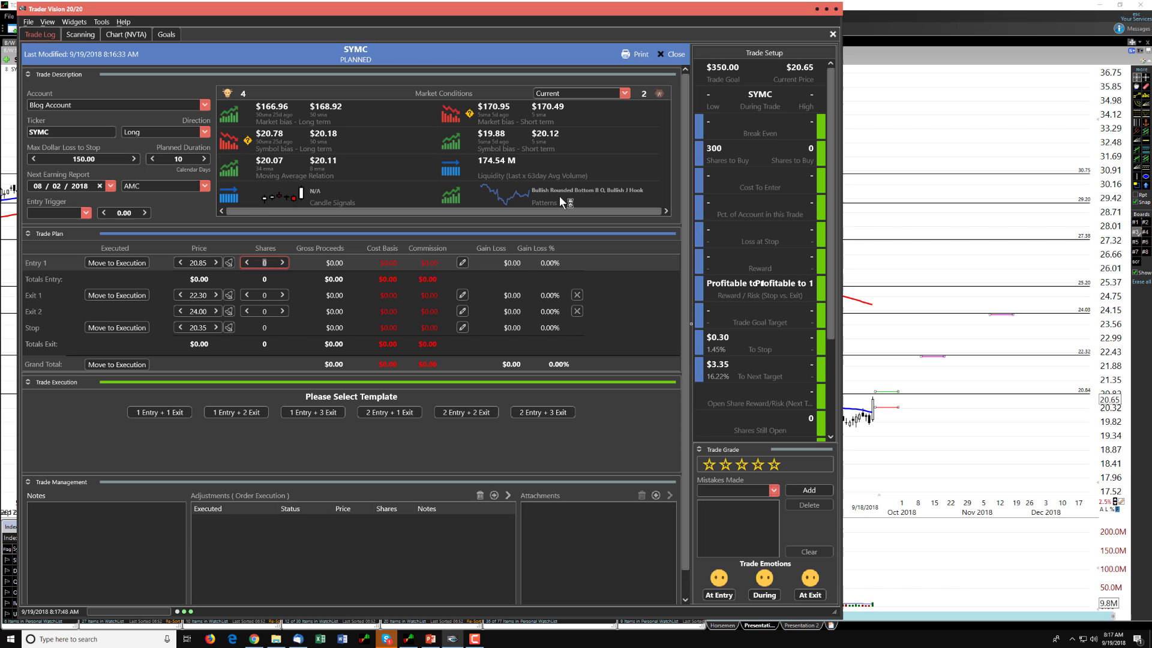
{"action": "type", "text": "300"}
{"action": "left_click", "coordinate": [264, 295]}
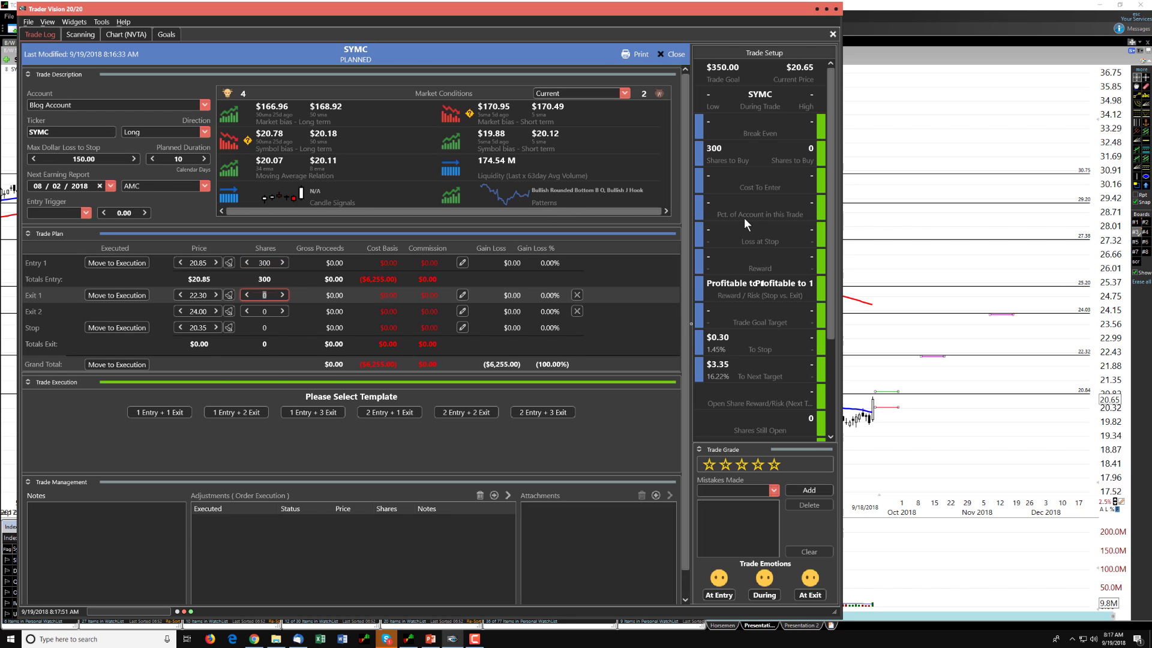
{"action": "left_click", "coordinate": [270, 263]}
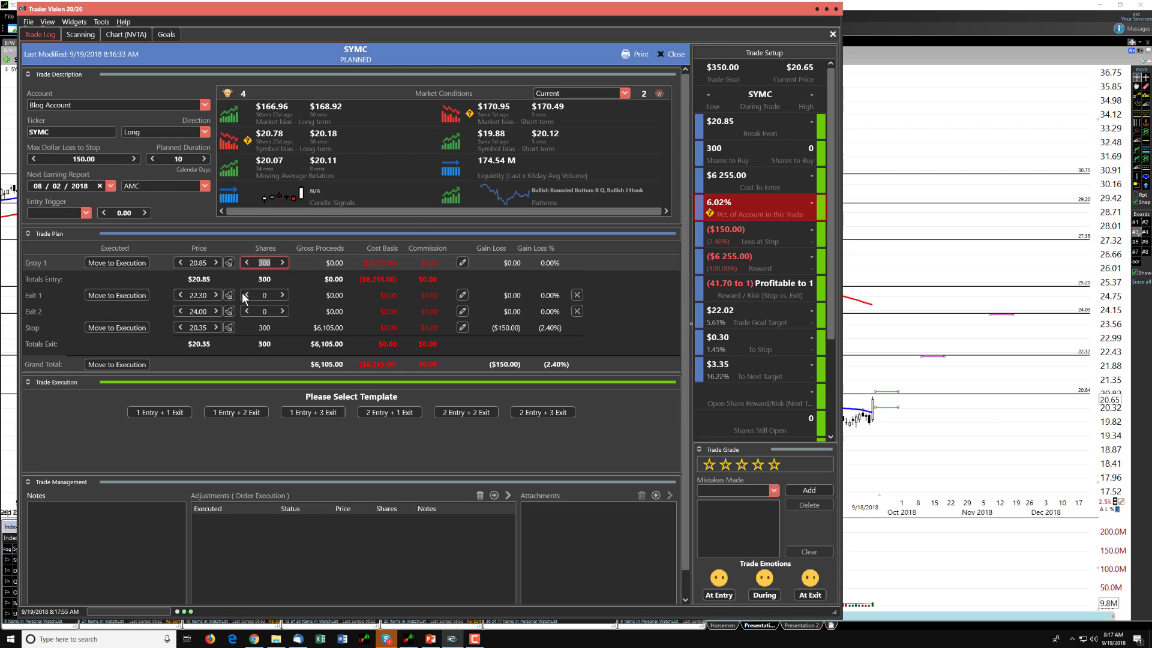
{"action": "type", "text": "200"}
{"action": "left_click", "coordinate": [272, 297]}
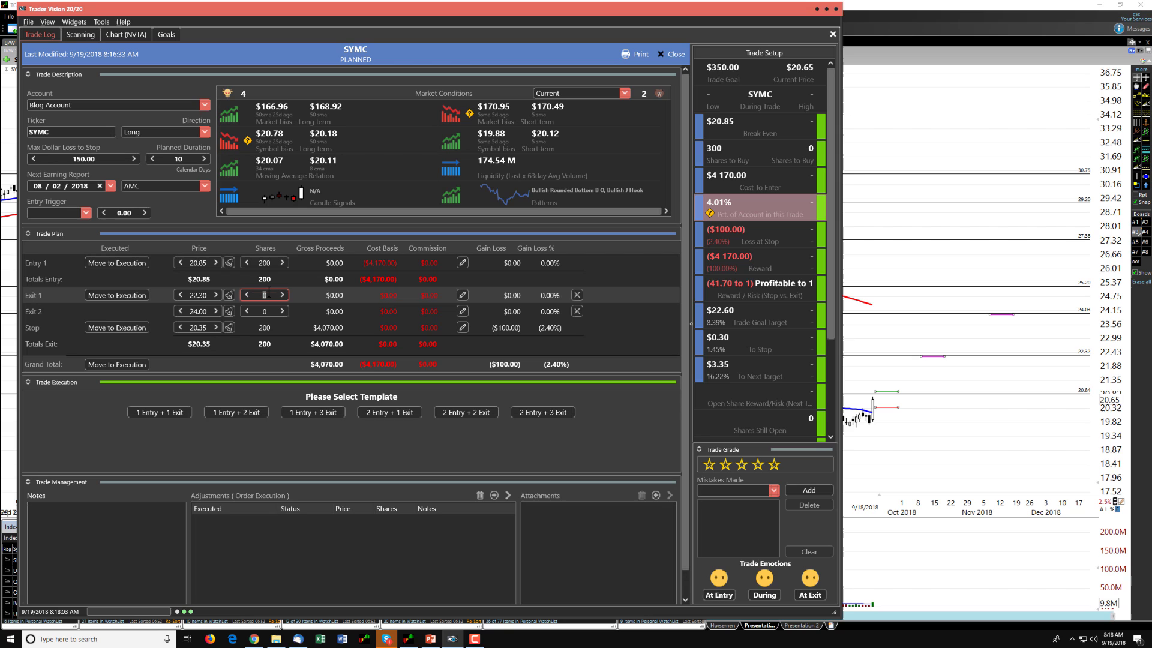
Assign 100 shares to each of the two exits.
{"action": "type", "text": "100"}
{"action": "key", "text": "Tab"}
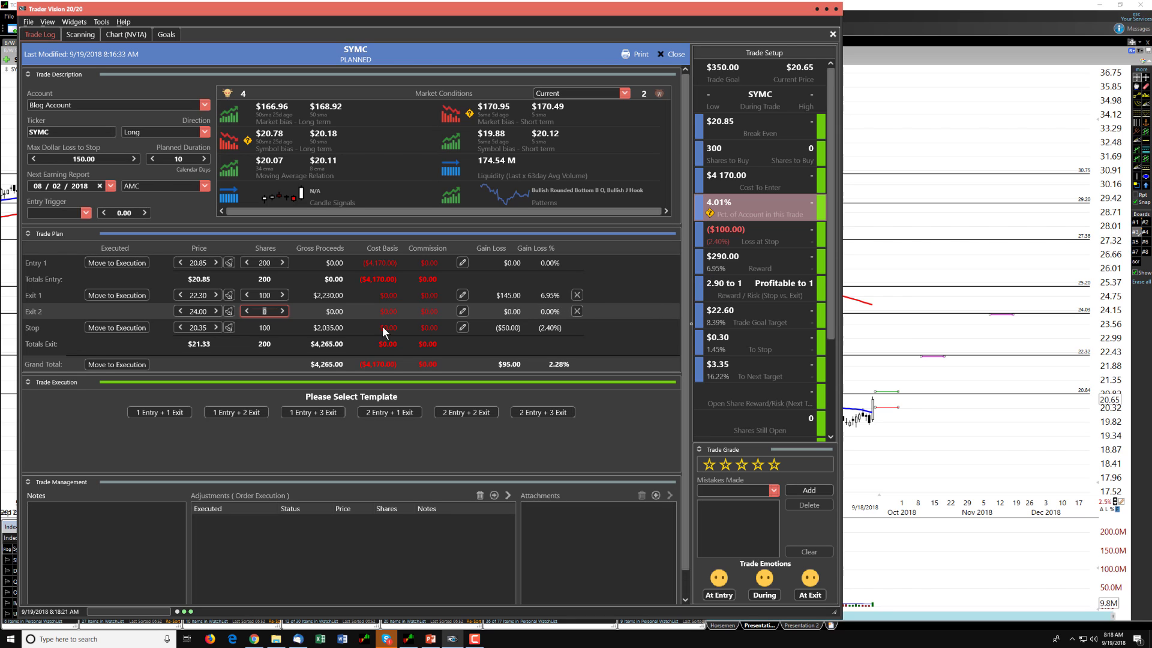
{"action": "type", "text": "100"}
{"action": "left_click", "coordinate": [276, 294]}
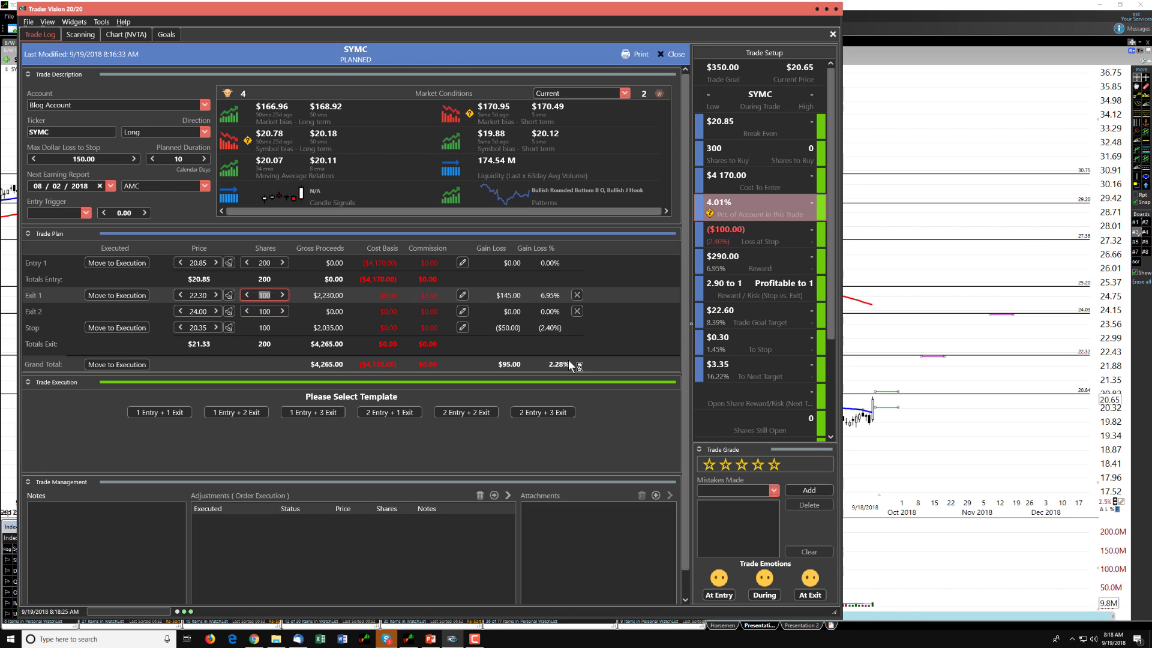